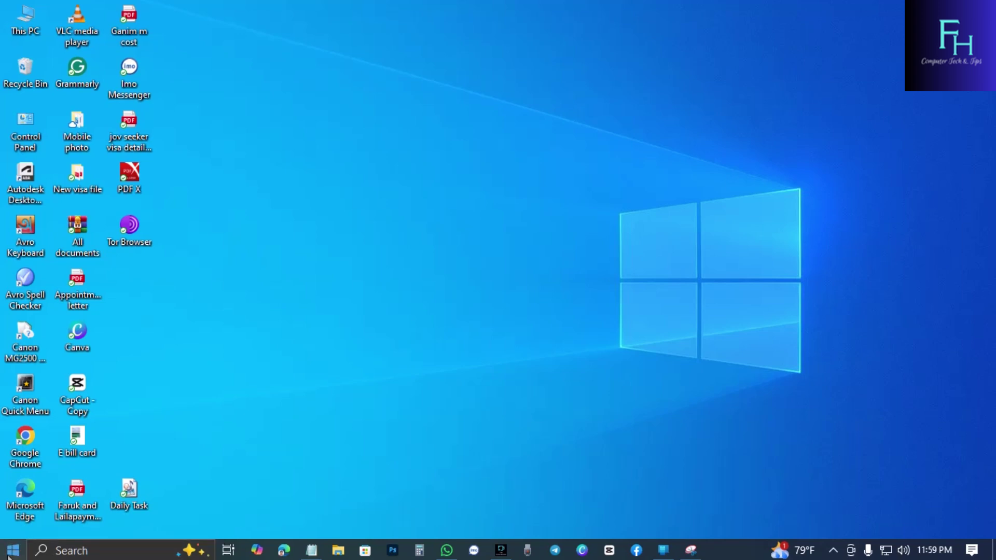
Search Windows for Registry Editor and open it.
left_click(74, 555)
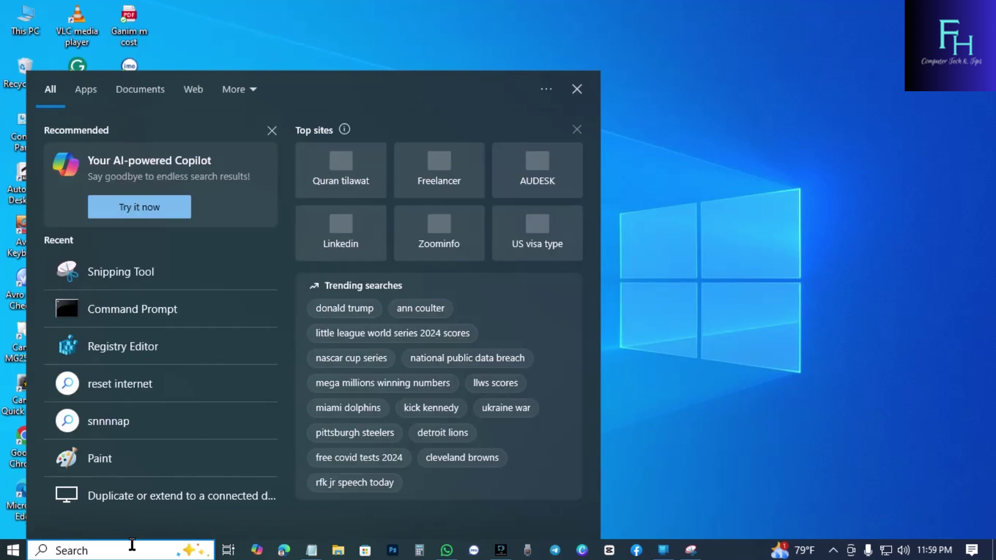
type("re")
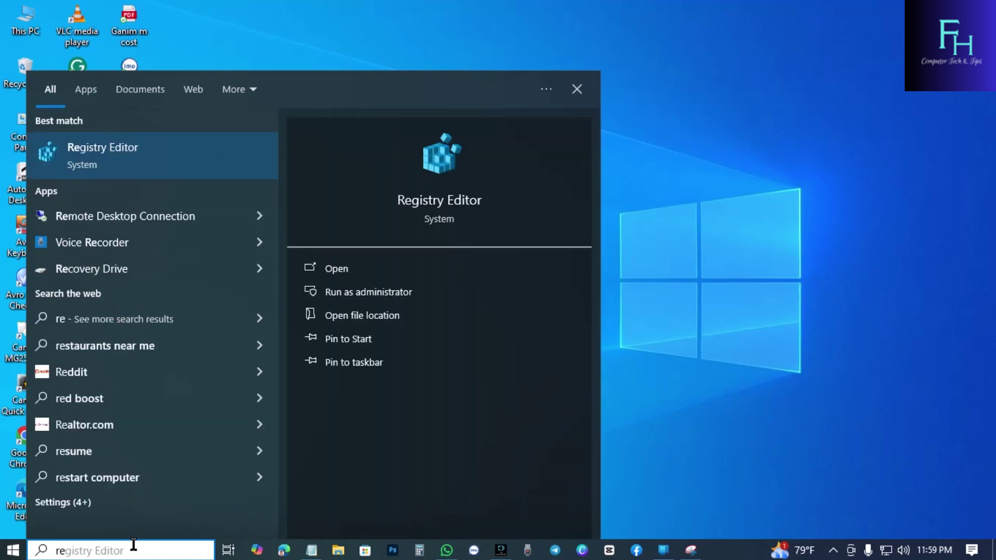
left_click(433, 200)
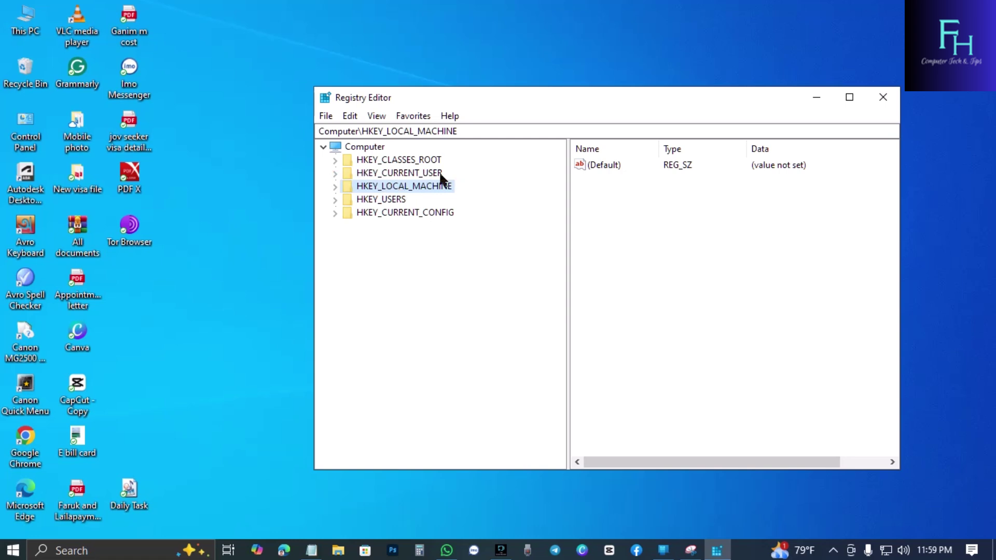
Open the registry key HKEY_CURRENT_USER\SOFTWARE\Microsoft\Windows Script Host\Settings.
left_click(334, 173)
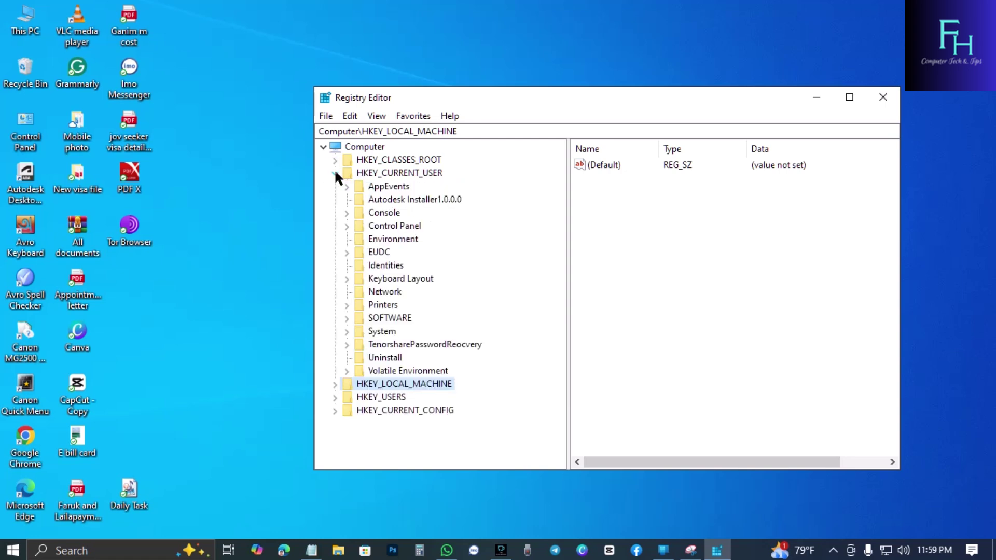
left_click(345, 317)
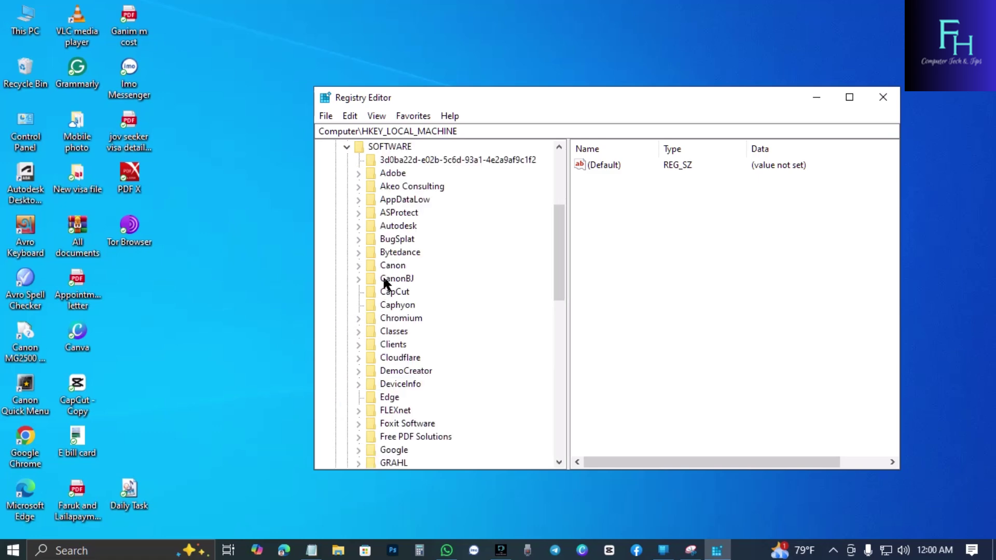
scroll(399, 350, "down", 3)
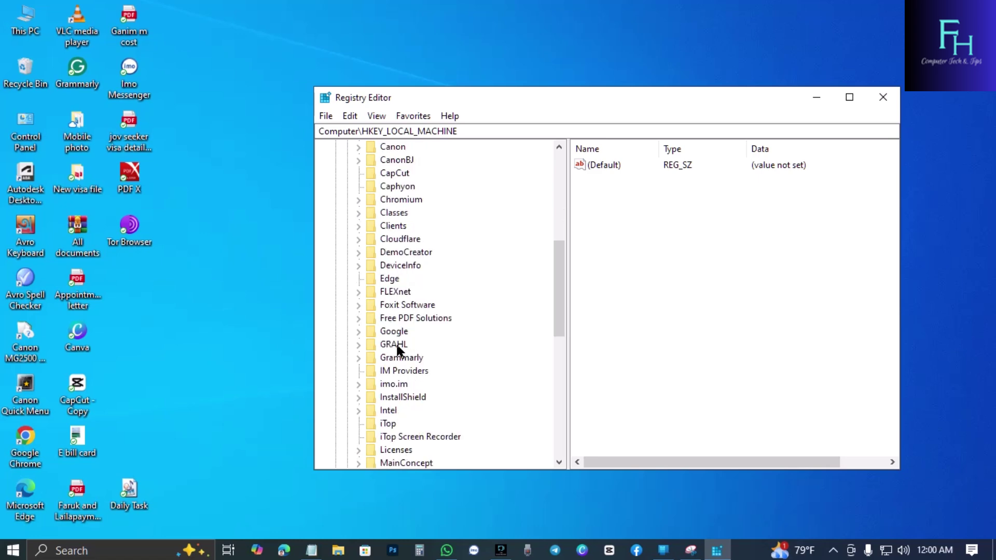
scroll(398, 350, "down", 2)
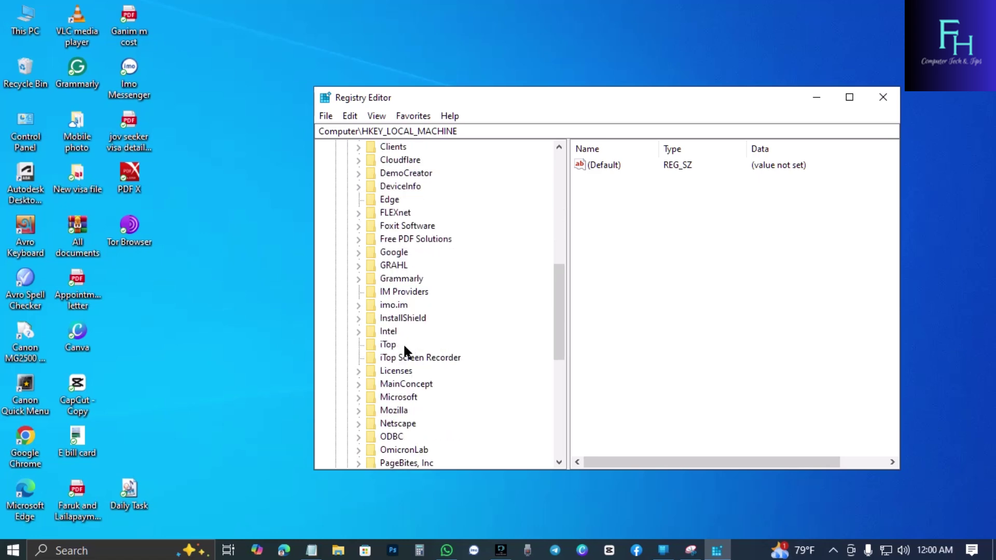
left_click(358, 396)
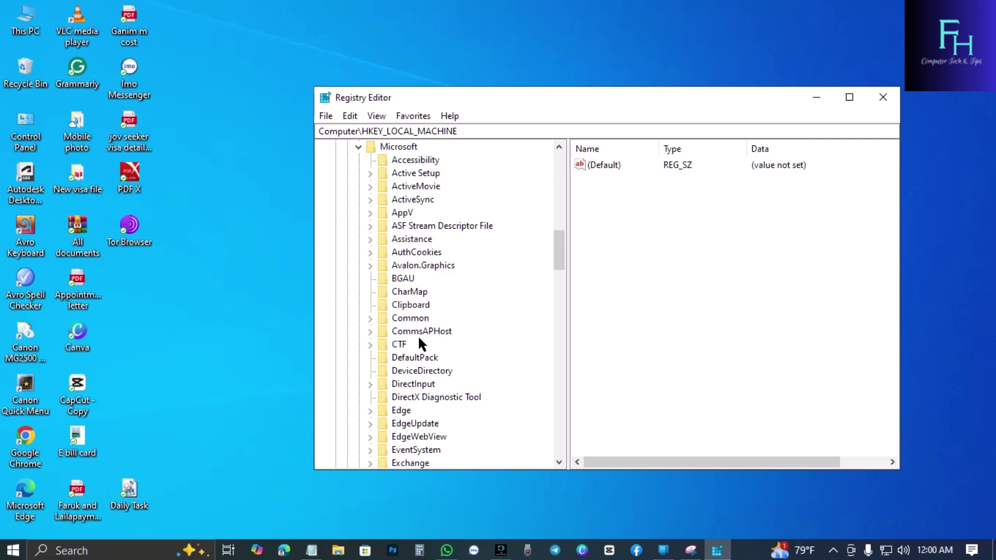
scroll(418, 338, "down", 13)
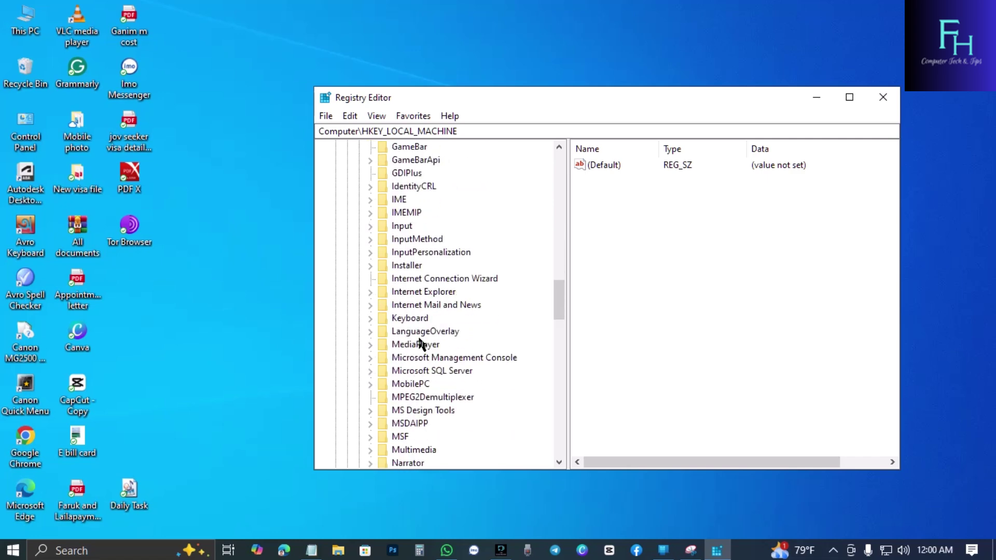
scroll(420, 343, "down", 11)
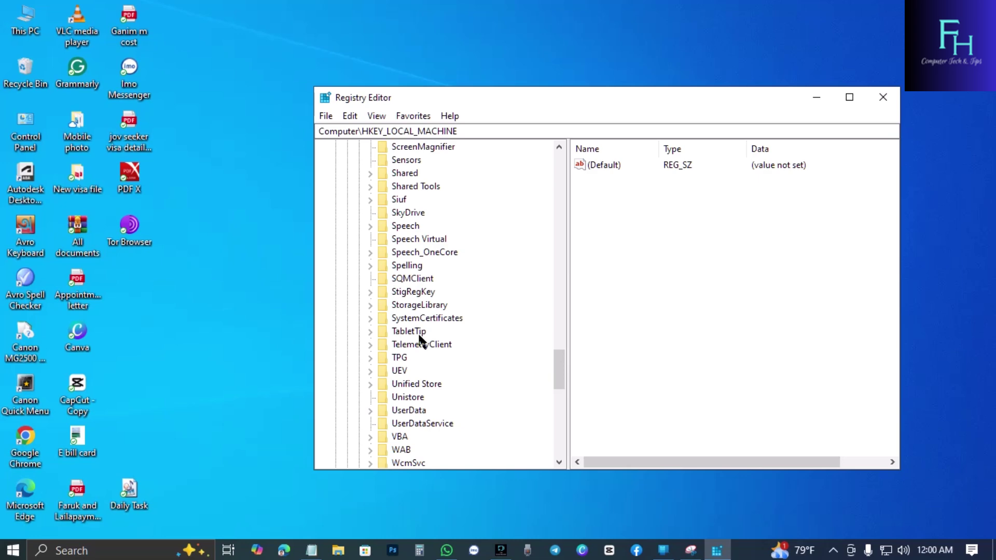
scroll(420, 342, "down", 4)
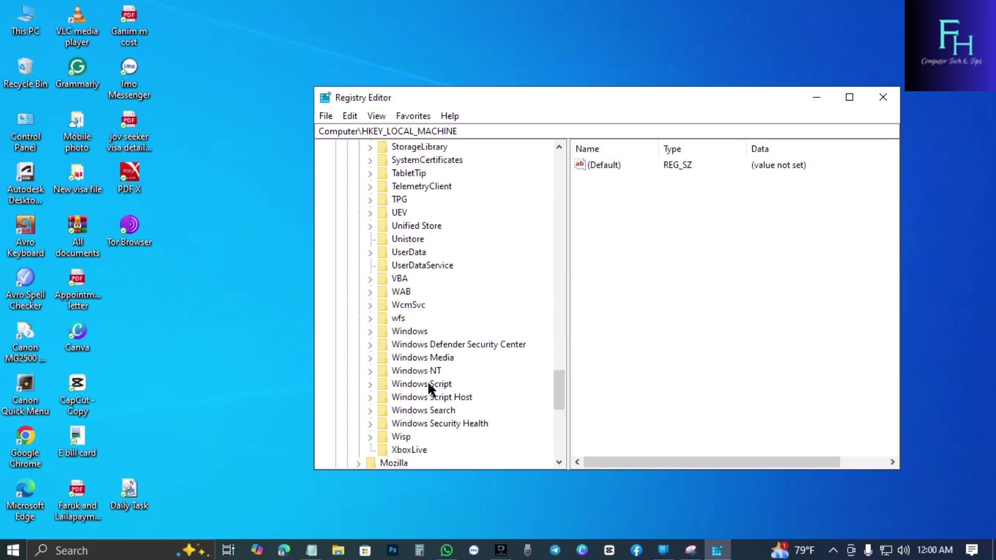
left_click(370, 398)
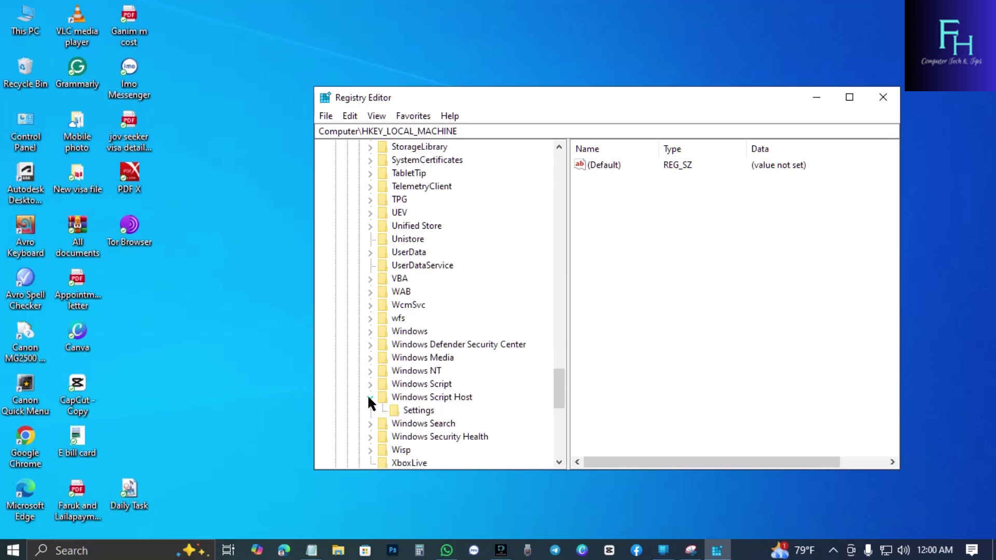
left_click(418, 411)
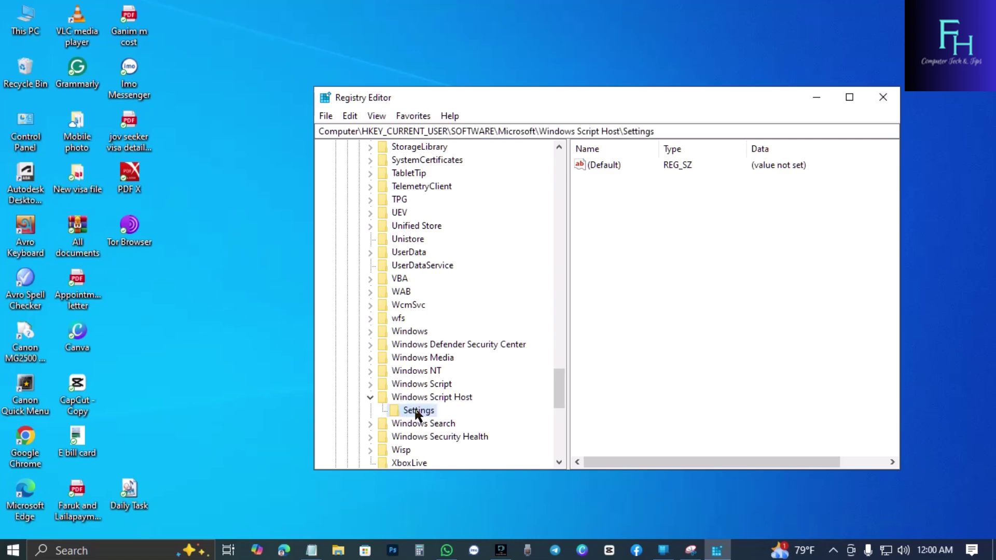
Set the (Default) string value of the Windows Script Host Settings key to 1.
double_click(602, 166)
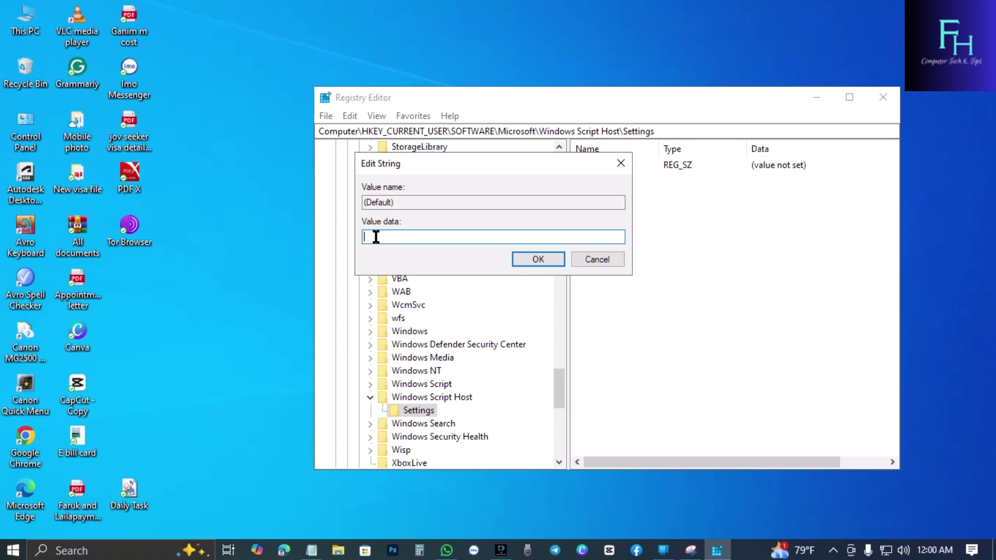
type("1")
left_click(540, 259)
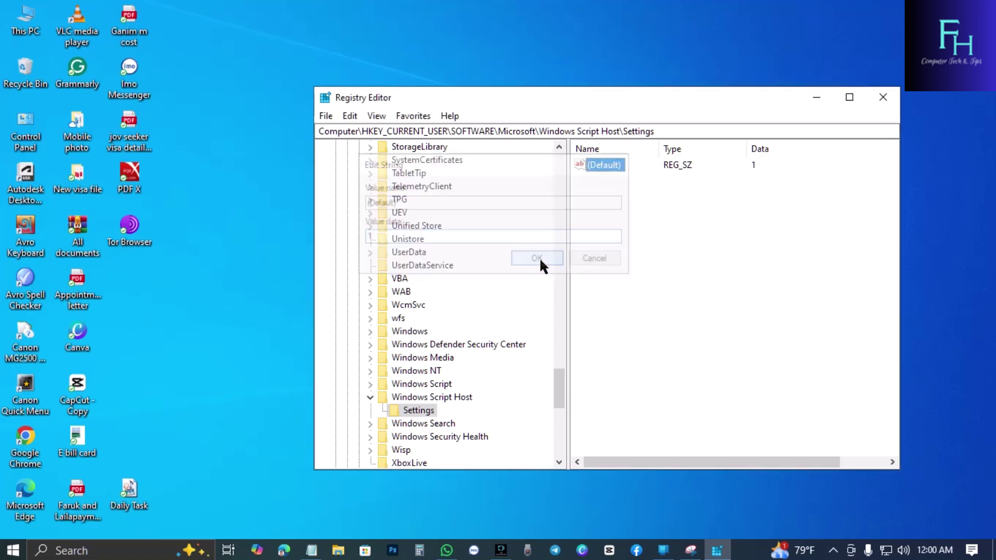
Expand HKEY_CLASSES_ROOT and open its VBS key with the subkeys shown.
left_click(335, 201)
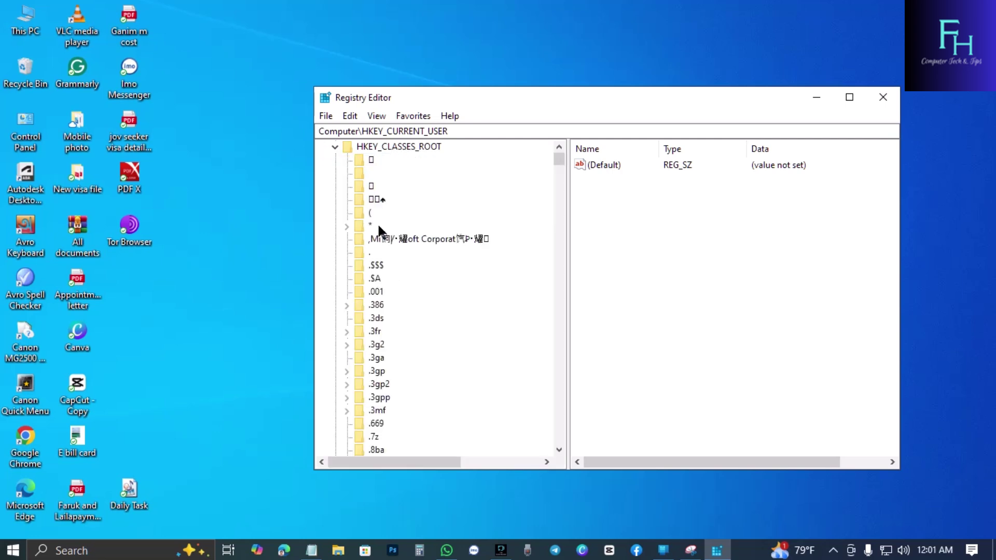
scroll(468, 345, "down", 4)
left_click_drag(564, 162, 559, 412)
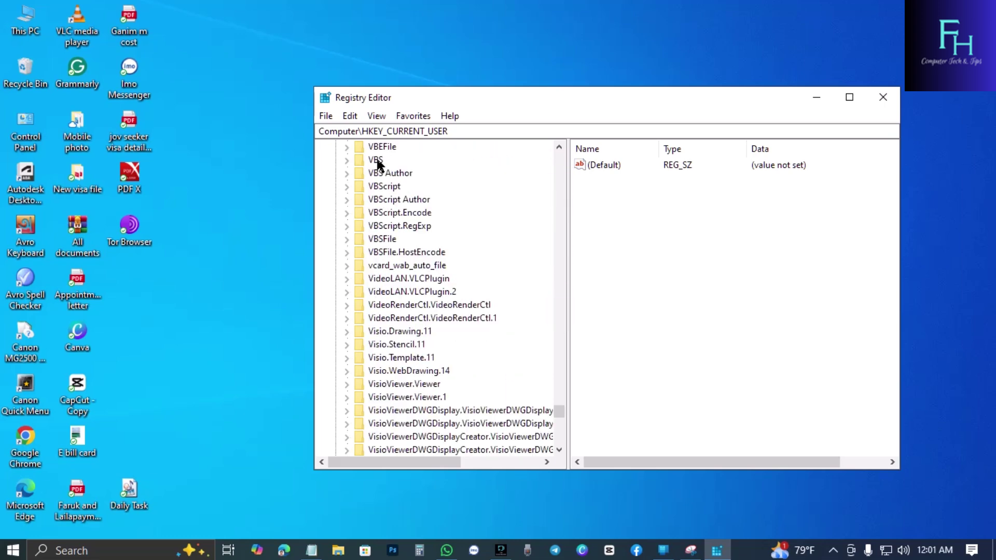
left_click(346, 161)
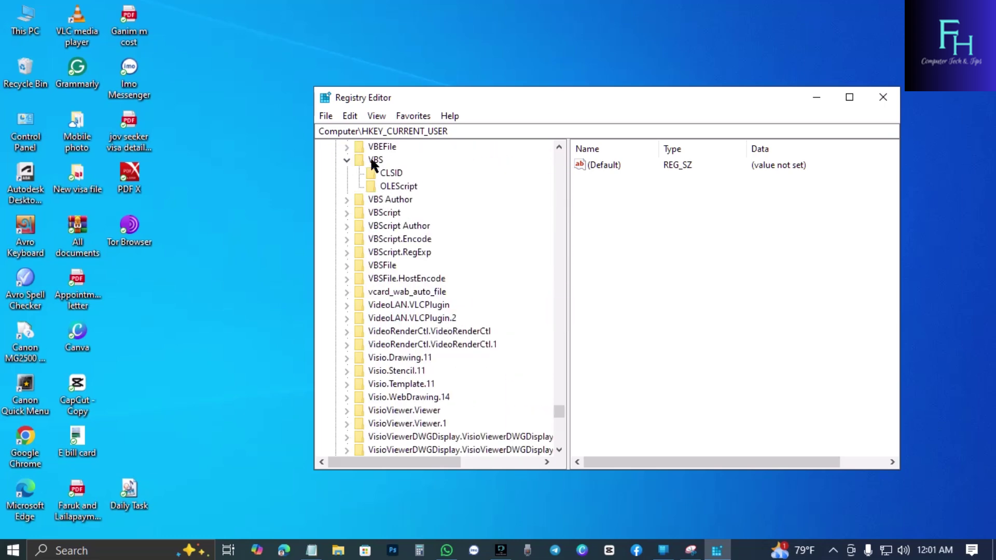
left_click(372, 161)
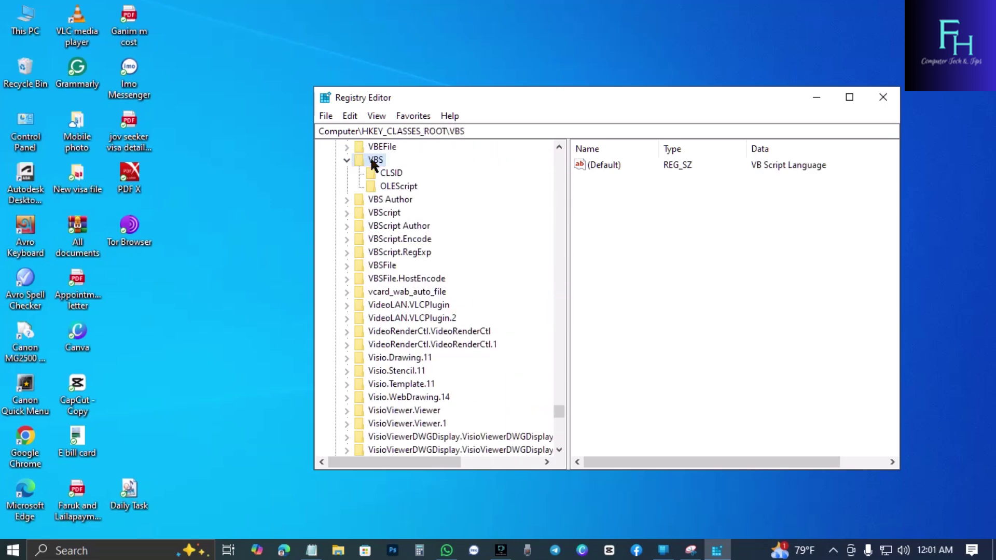
Replace the value data of the VBS key's (Default) string with "VBS file".
double_click(604, 164)
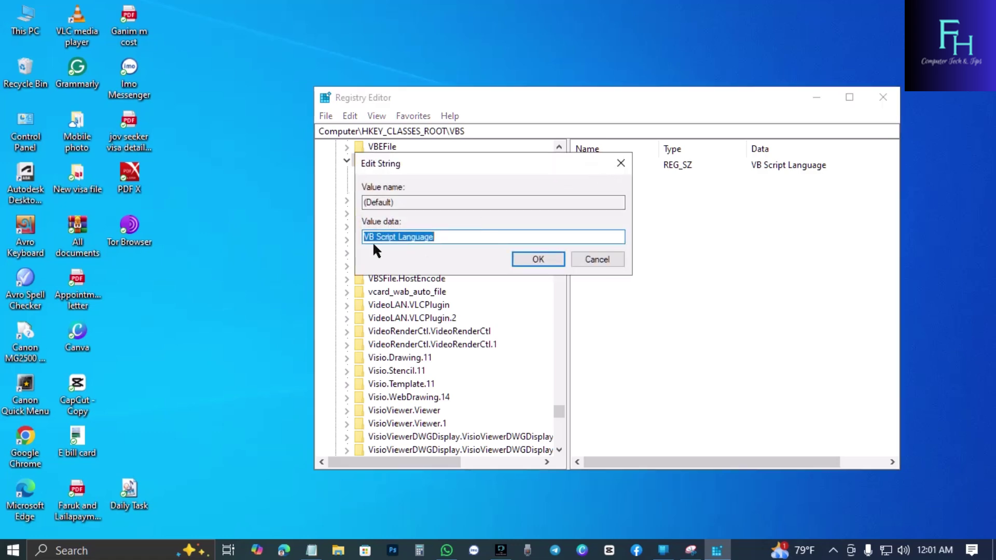
left_click(440, 236)
key("BackSpace")
key("BackSpace")
key("BackSpace")
key("BackSpace")
key("BackSpace")
key("BackSpace")
key("BackSpace")
key("BackSpace")
key("BackSpace")
key("BackSpace")
key("BackSpace")
key("BackSpace")
key("BackSpace")
key("BackSpace")
key("BackSpace")
key("BackSpace")
key("BackSpace")
key("BackSpace")
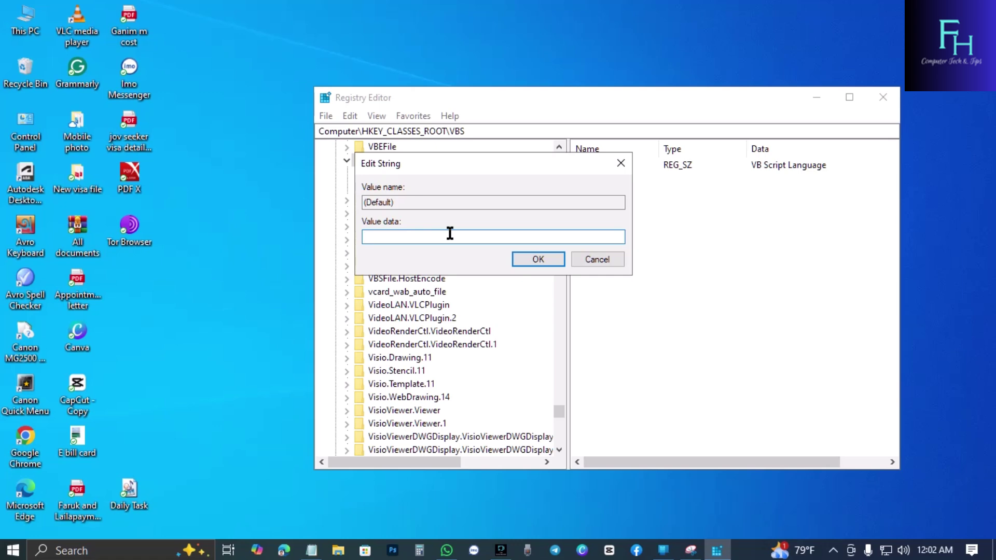
type("VBS file")
left_click(542, 258)
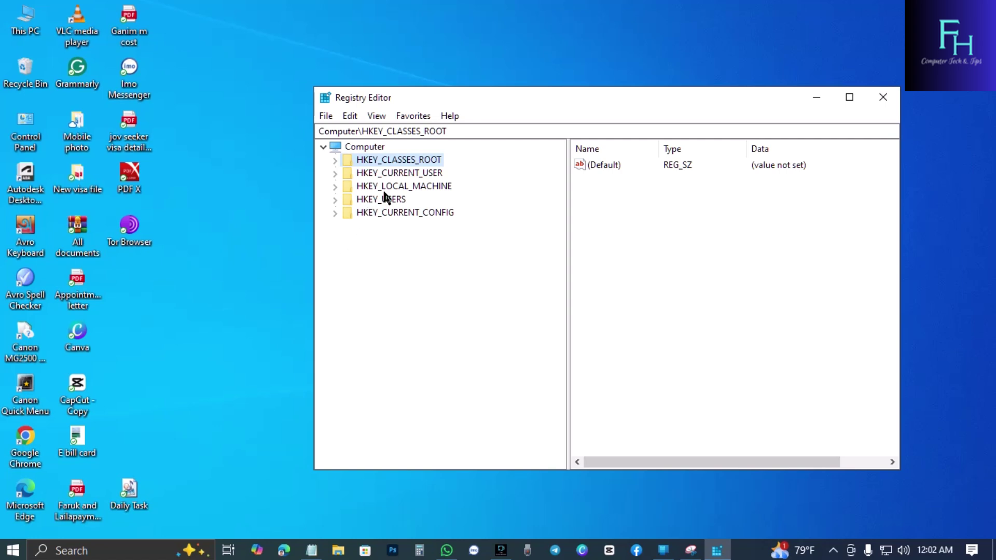
Open the registry key HKEY_LOCAL_MACHINE\SOFTWARE\Microsoft\Windows NT\CurrentVersion.
left_click(333, 187)
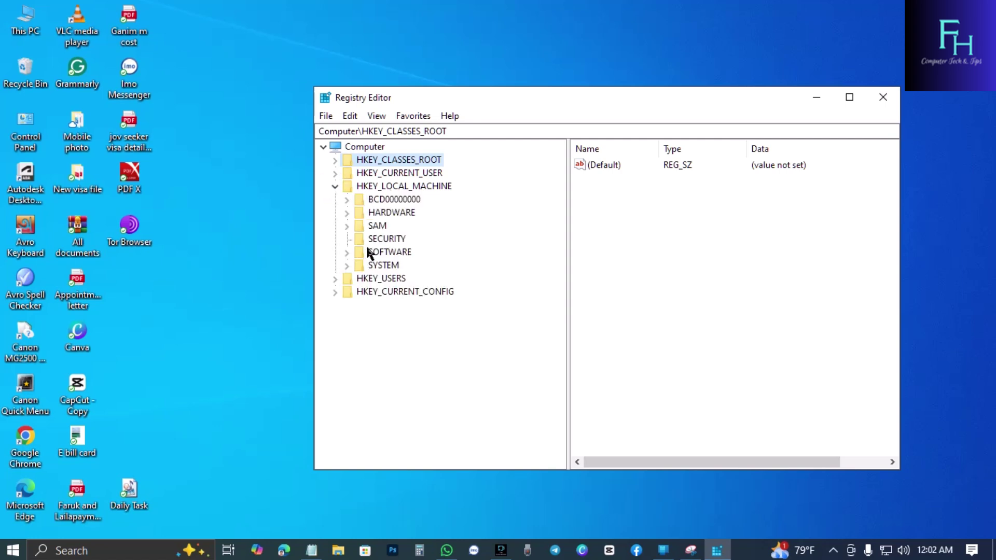
left_click(346, 253)
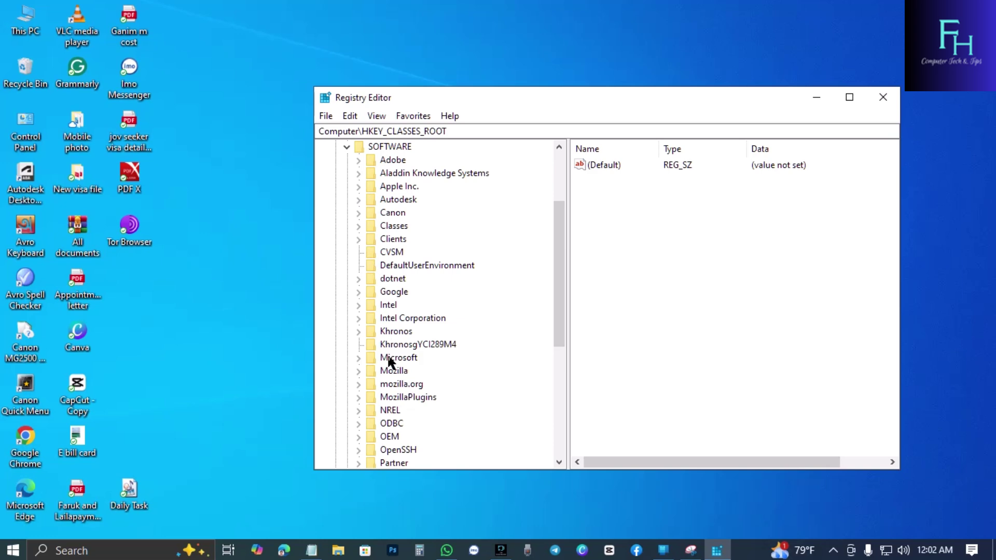
left_click(359, 358)
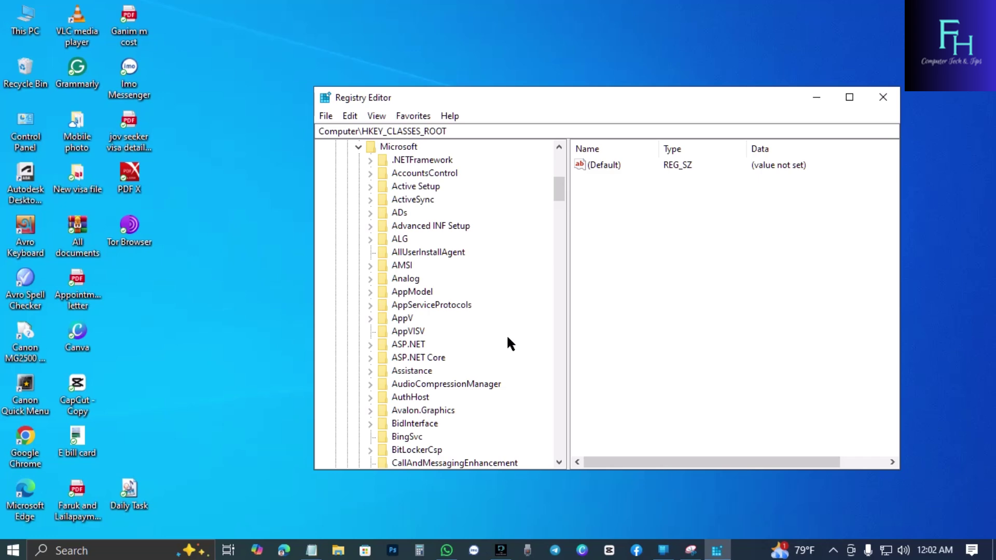
scroll(507, 334, "down", 15)
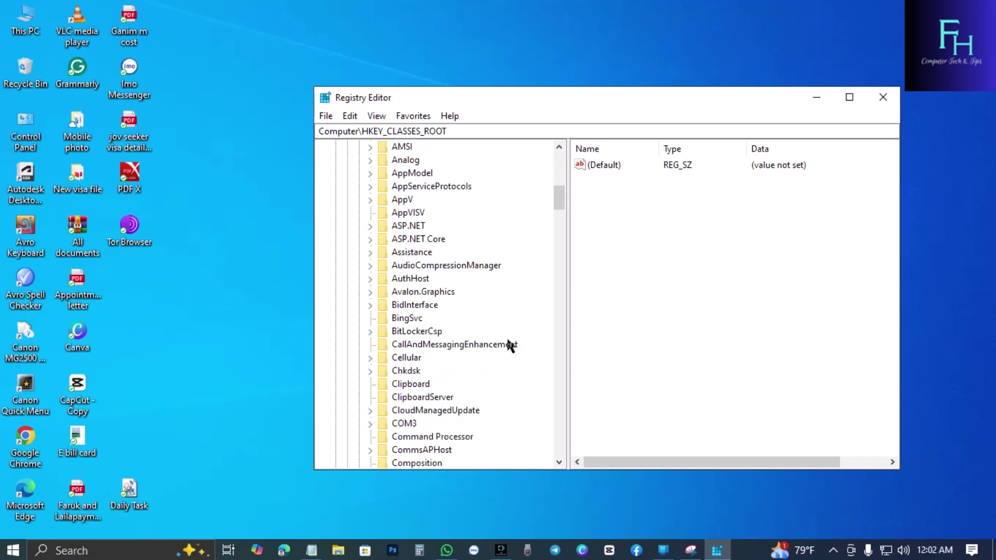
scroll(503, 349, "down", 15)
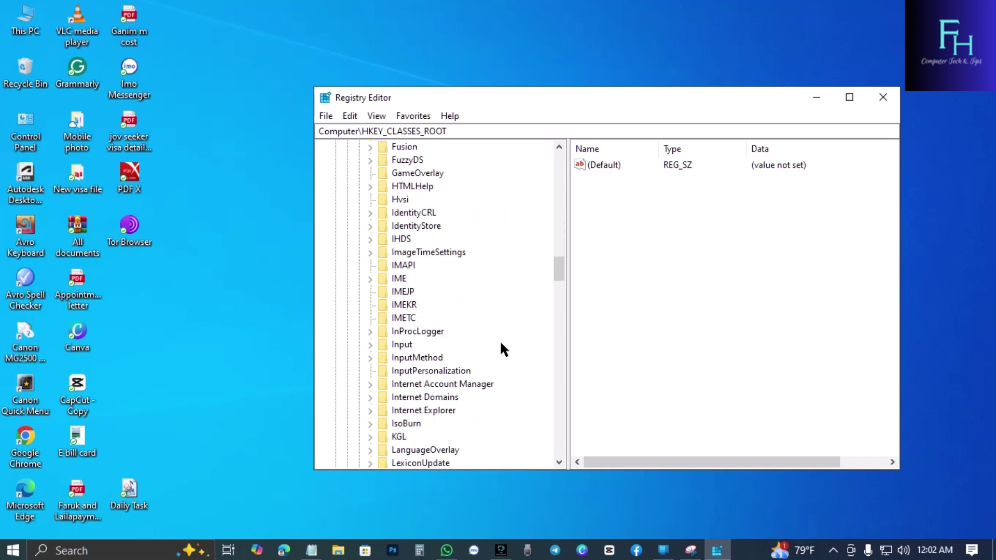
scroll(503, 349, "down", 15)
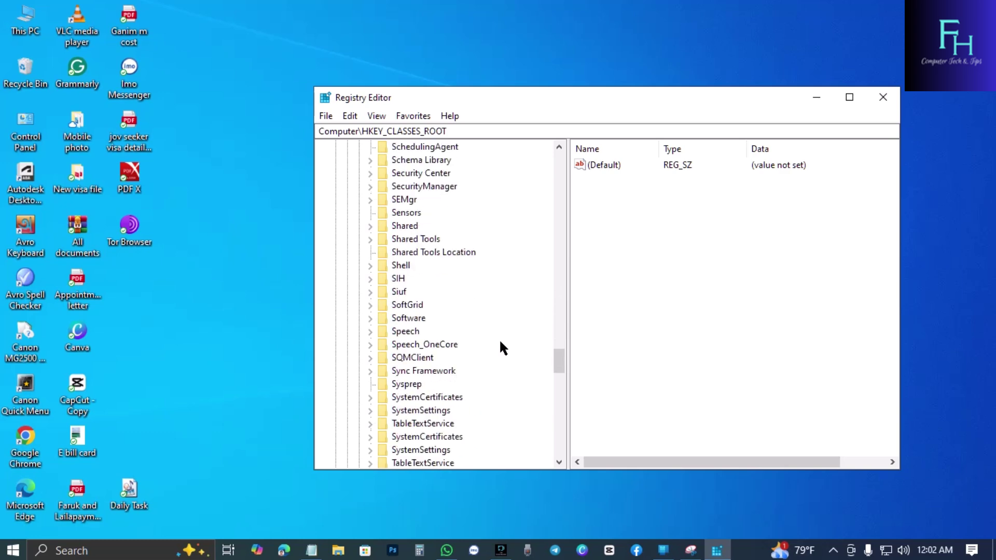
scroll(502, 348, "down", 3)
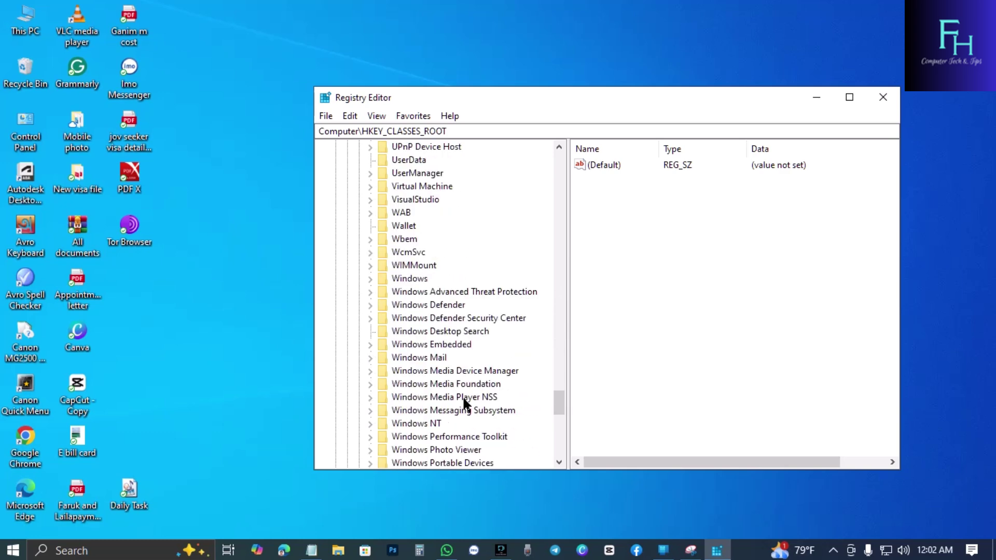
left_click(370, 423)
scroll(499, 397, "down", 1)
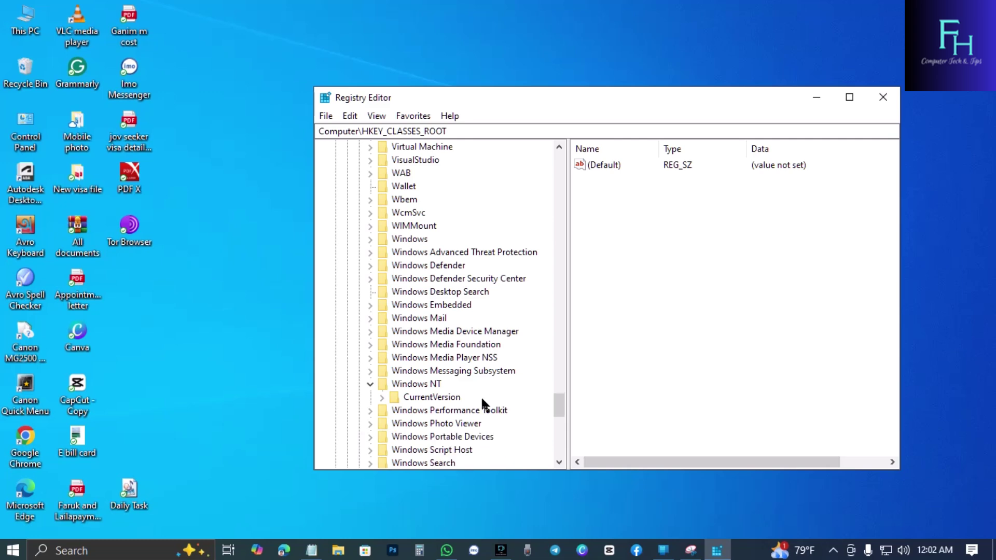
left_click(383, 398)
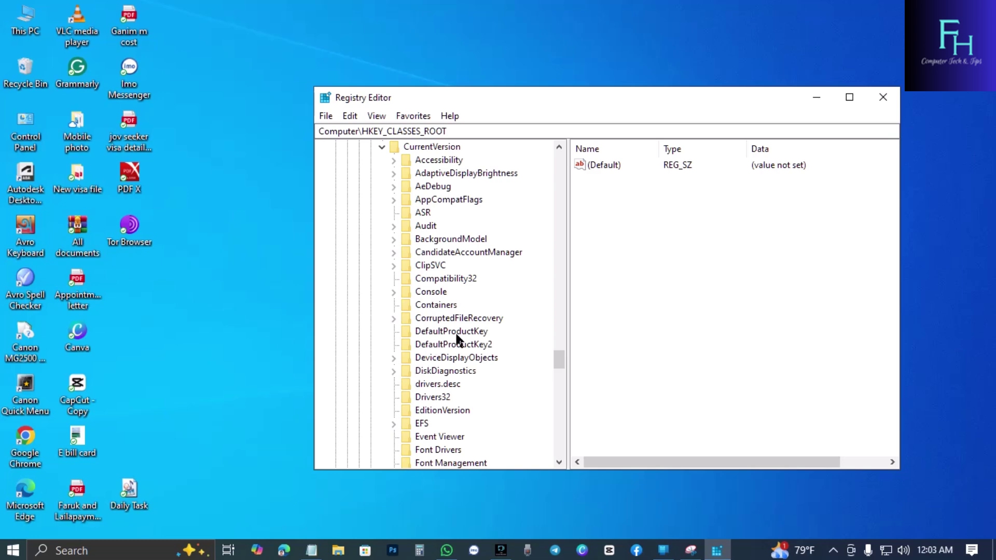
scroll(460, 338, "up", 1)
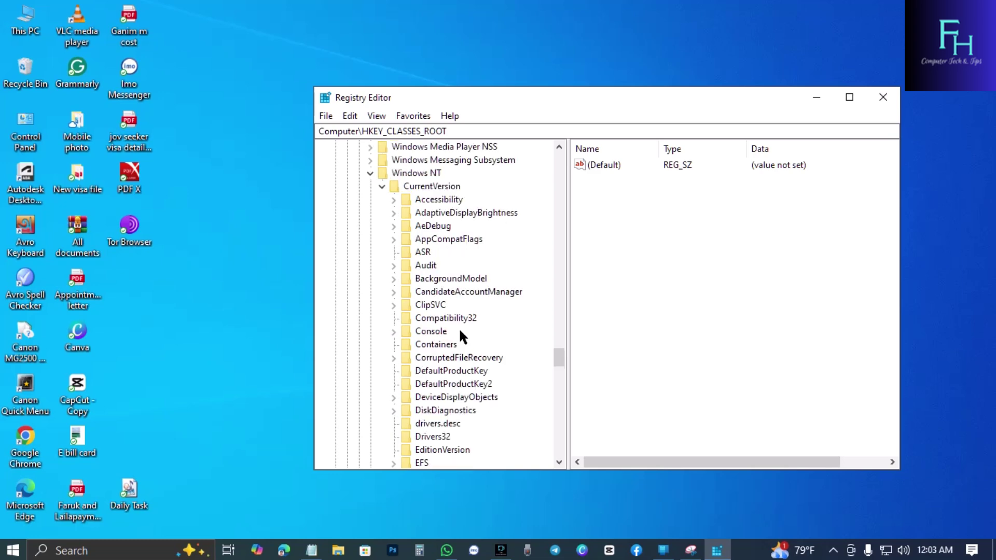
left_click(418, 187)
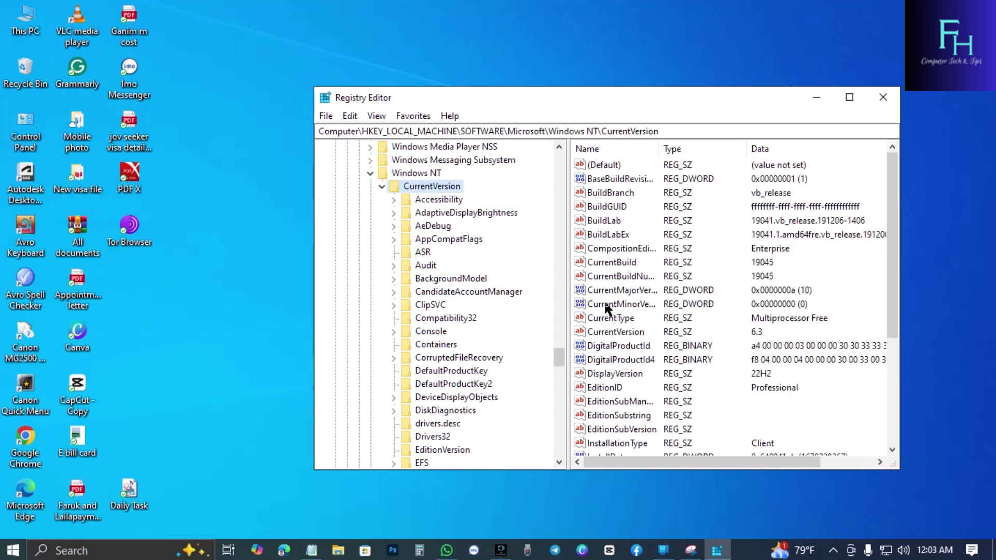
Open the Winlogon key under Windows NT\CurrentVersion with its subkeys expanded.
scroll(627, 324, "down", 4)
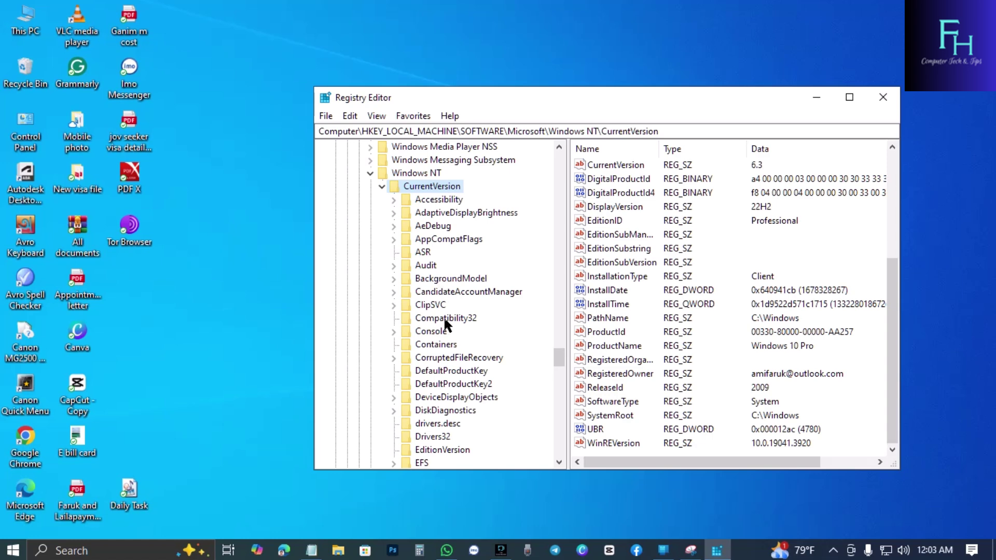
scroll(445, 358, "down", 9)
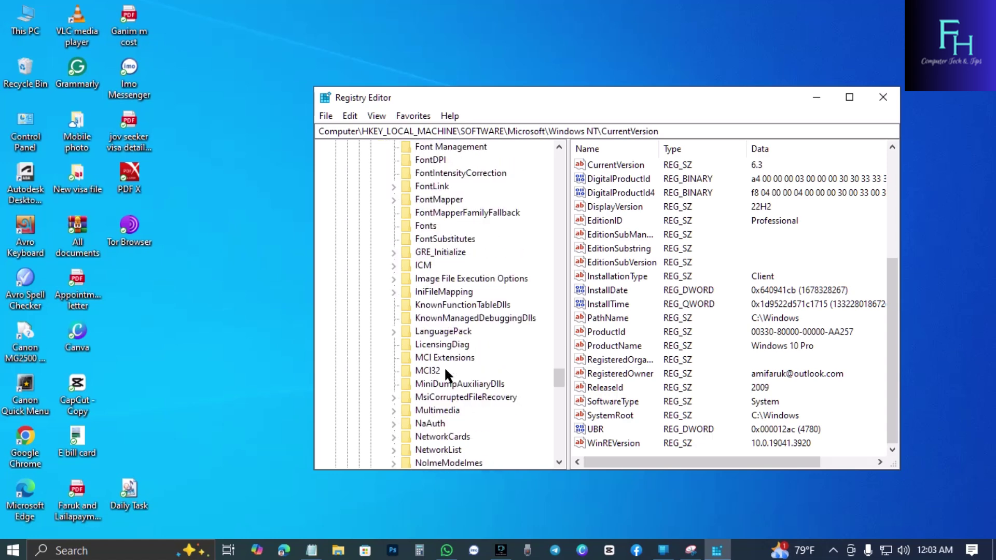
scroll(445, 370, "down", 3)
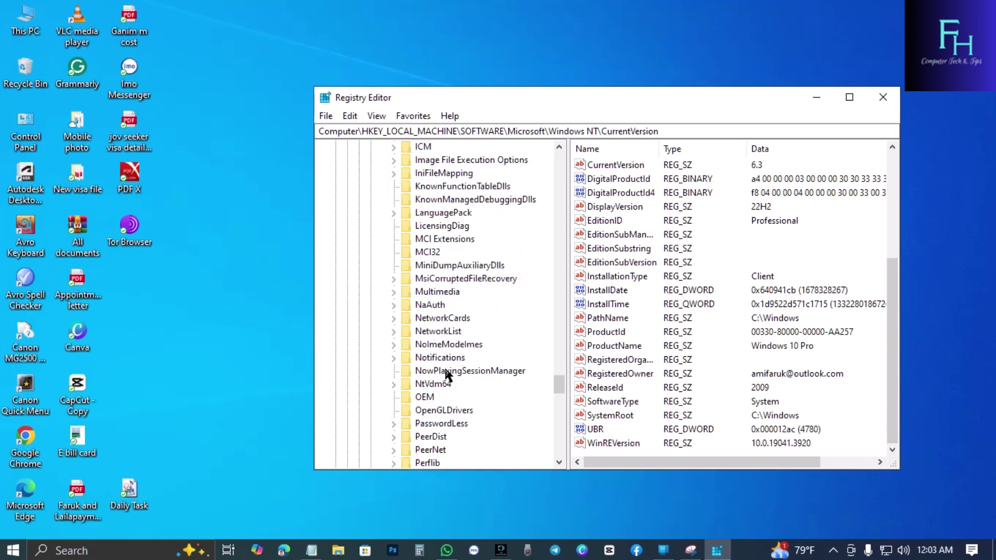
scroll(446, 372, "down", 13)
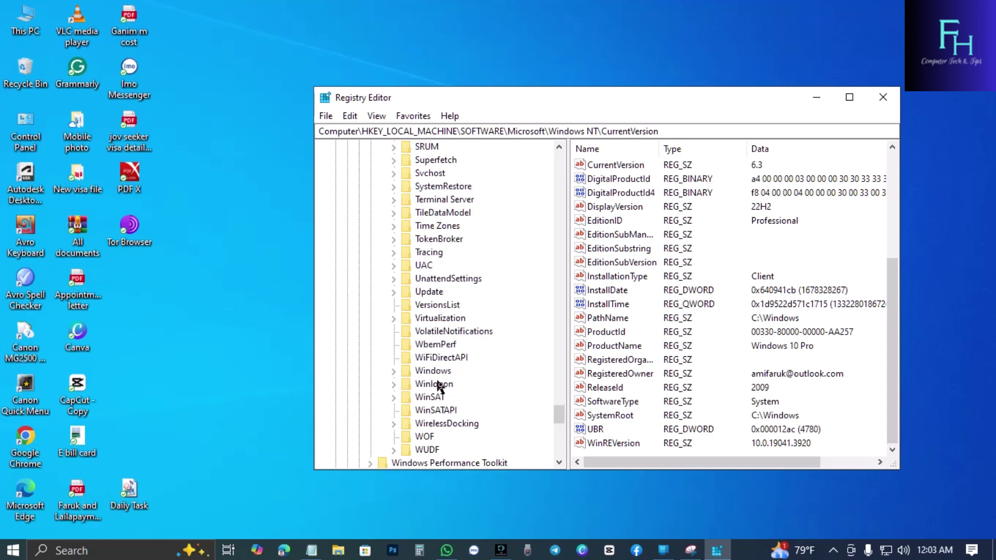
left_click(395, 384)
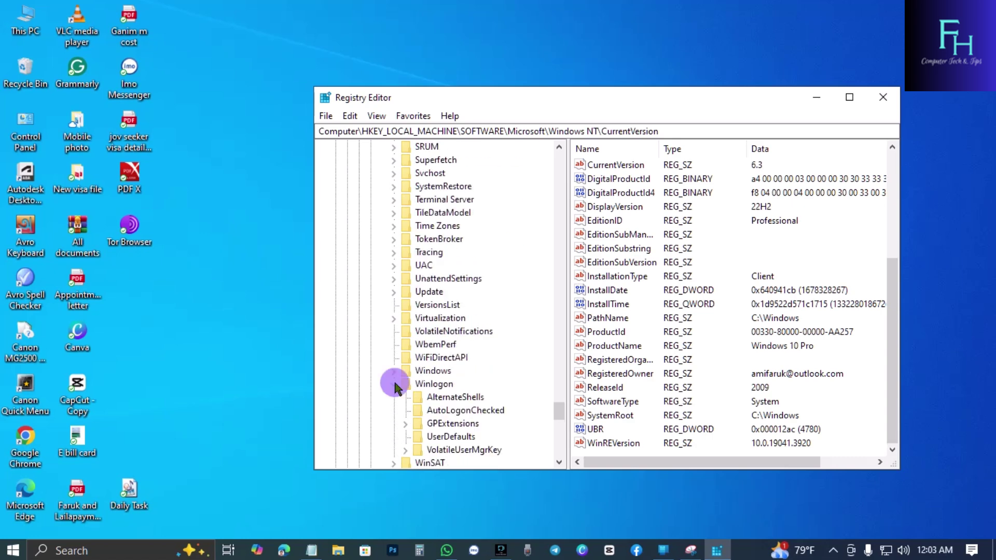
left_click(423, 385)
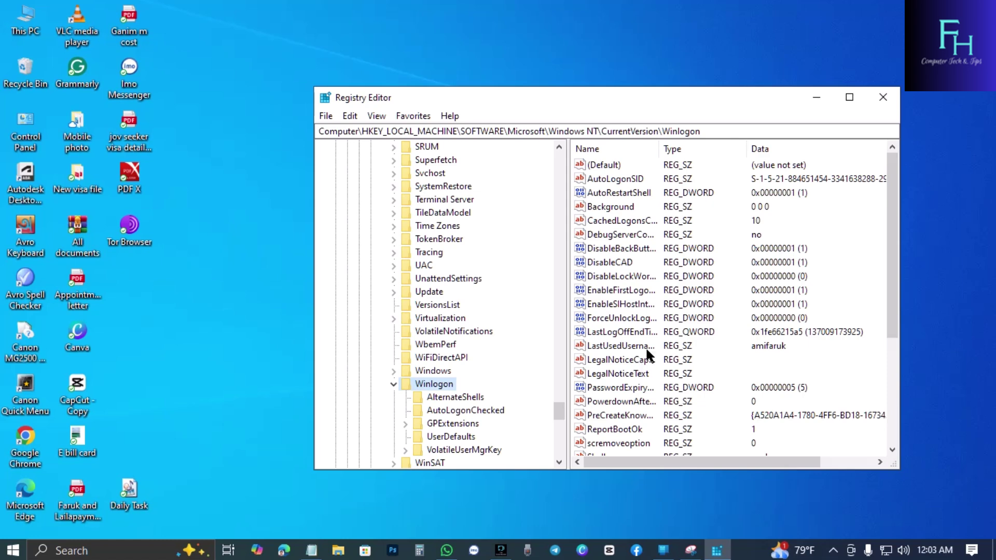
Delete the VMApplet and WinStationsDisabled string values from the Winlogon key and confirm the deletion.
scroll(645, 346, "down", 2)
scroll(646, 347, "down", 2)
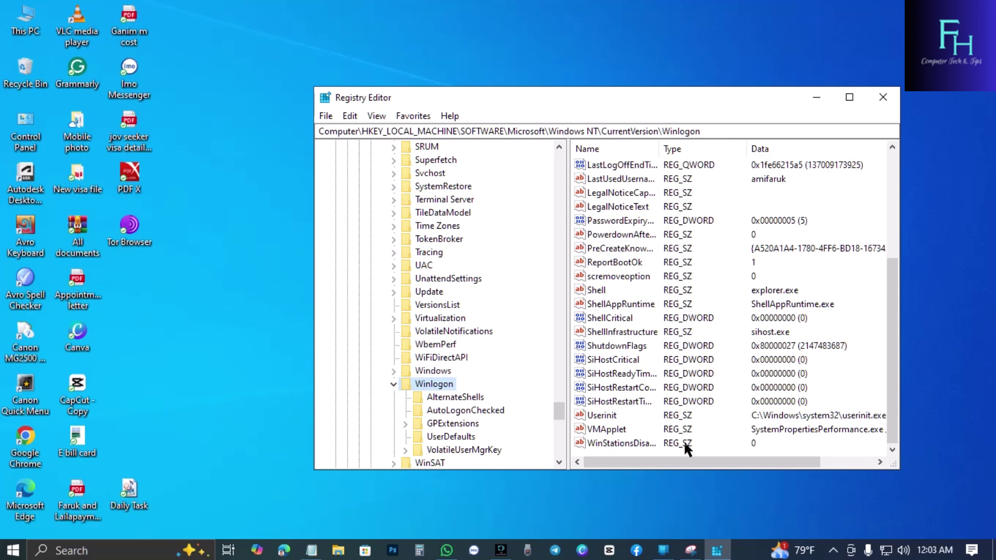
left_click(611, 430)
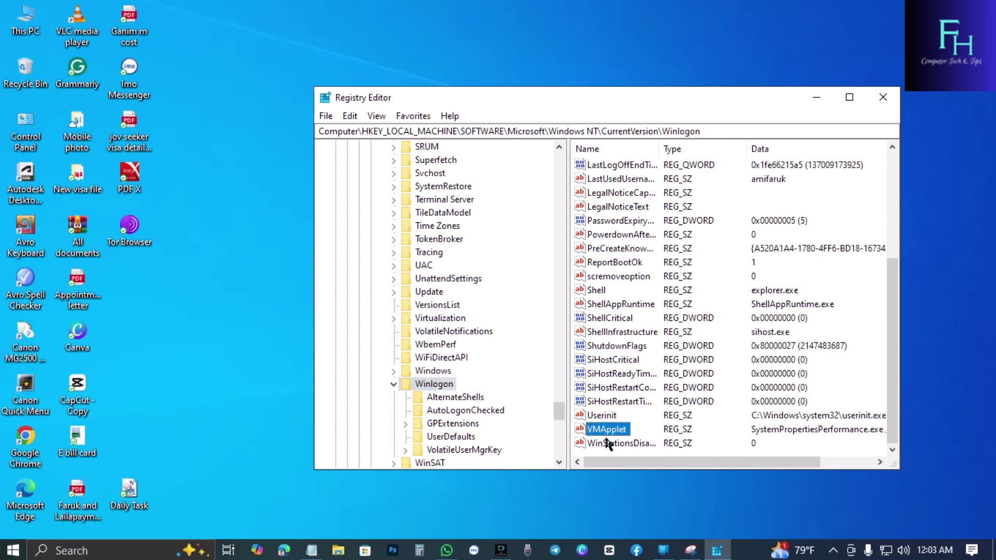
left_click(611, 444, "shift")
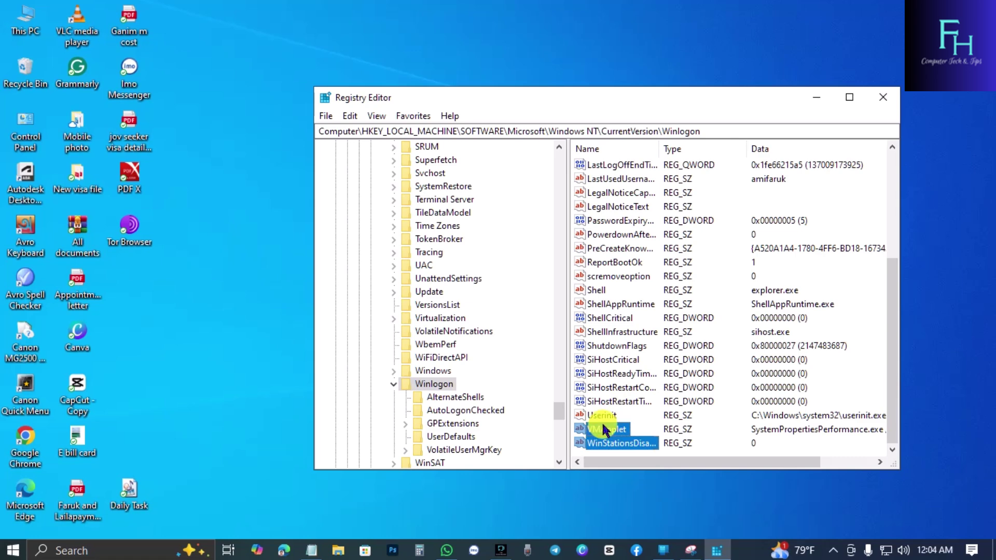
right_click(604, 425)
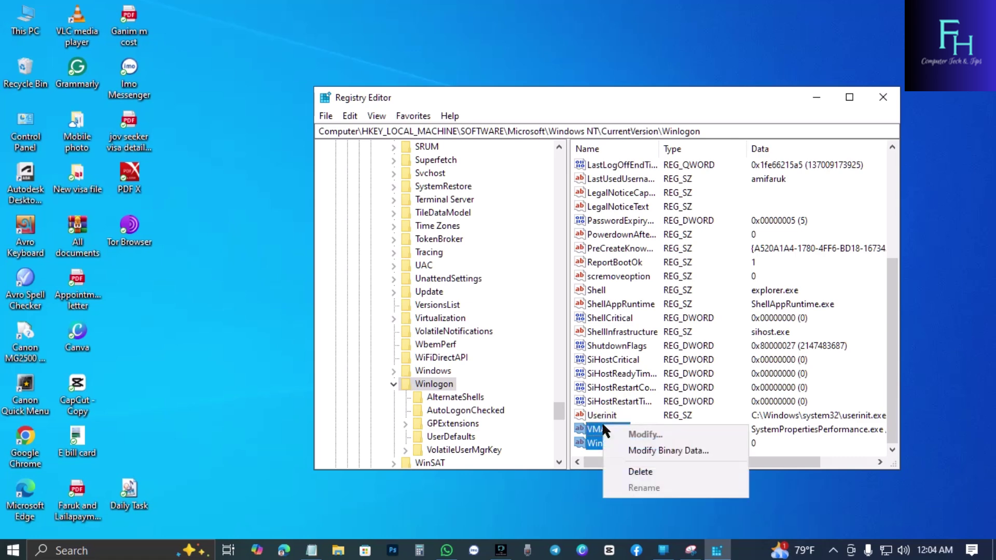
left_click(640, 472)
left_click(611, 280)
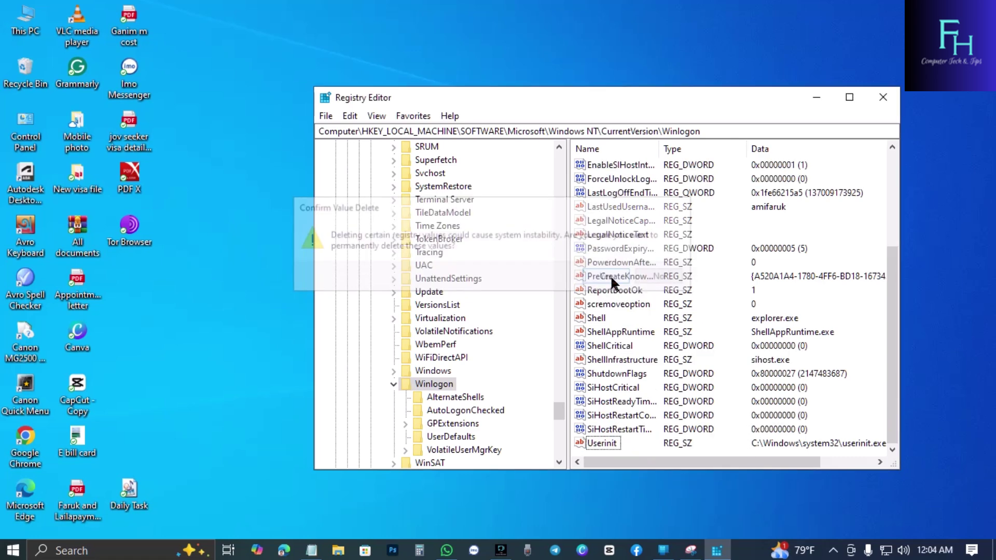
Replace the value data of the Winlogon key's Userinit string with 0xC000005.
double_click(606, 442)
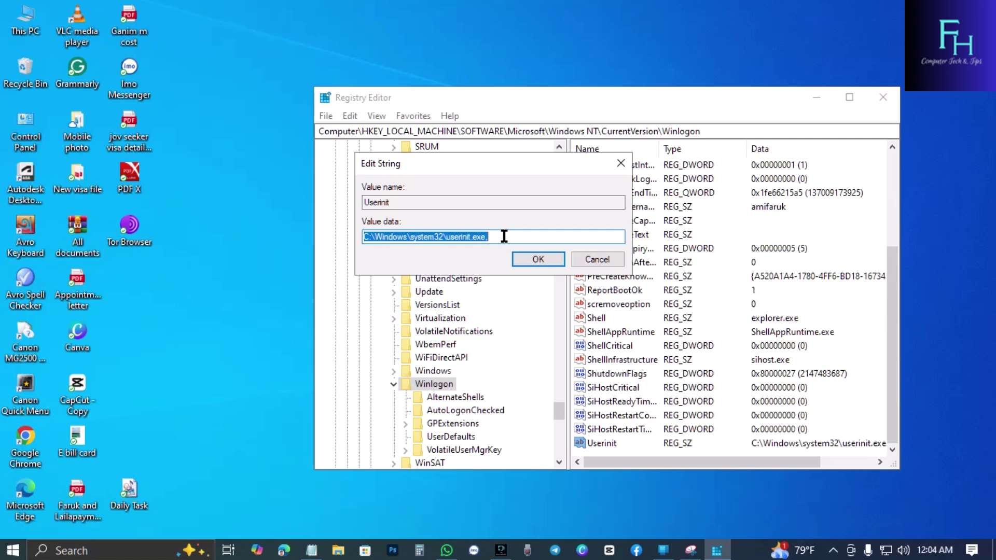
key("BackSpace")
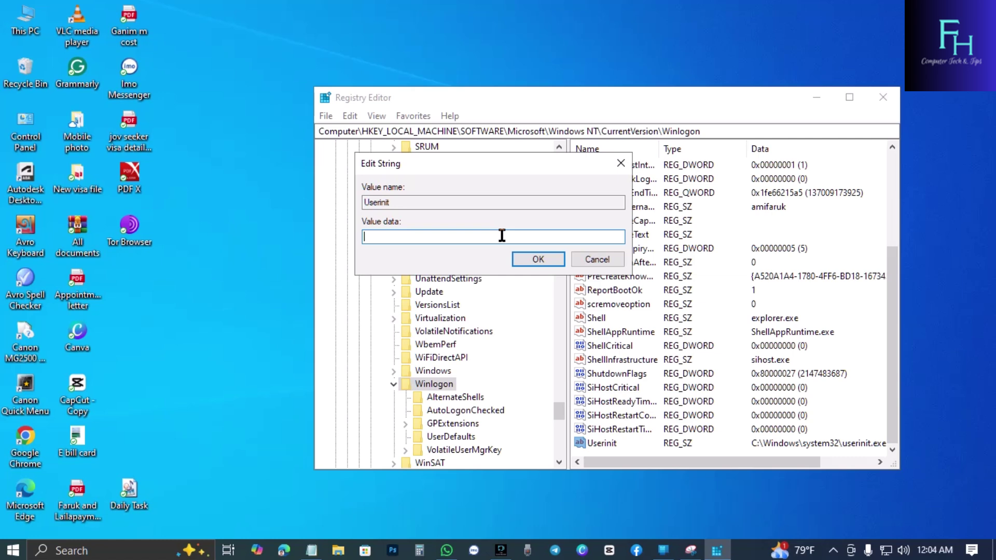
type("0x")
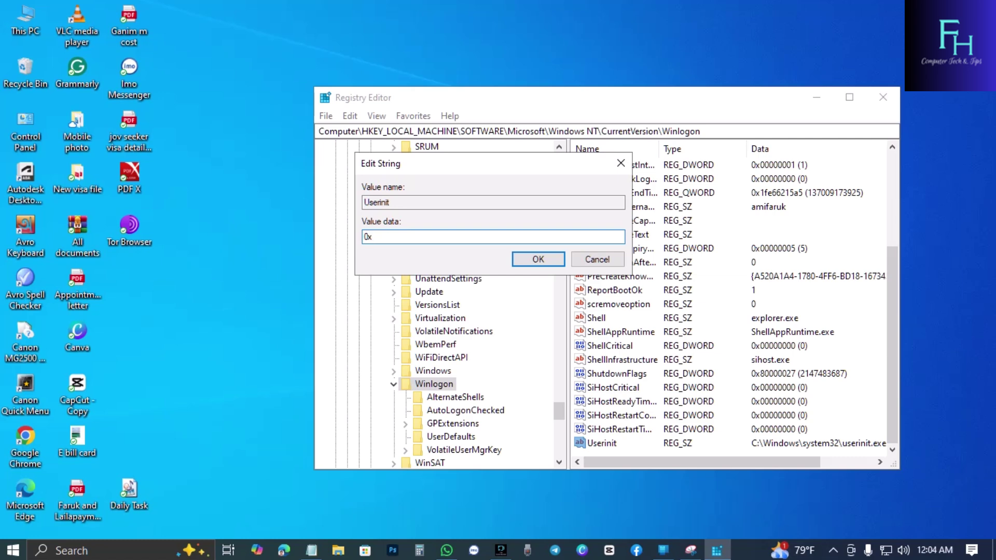
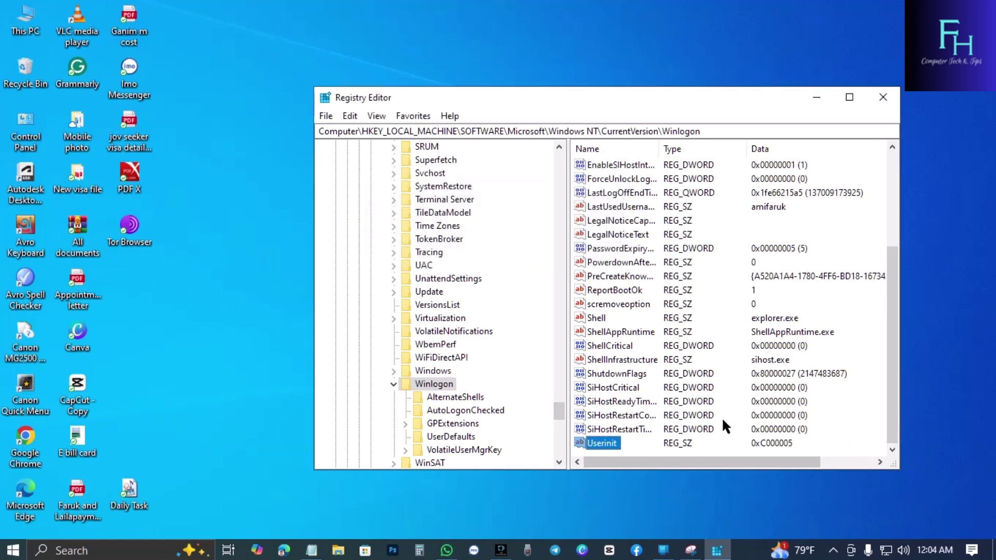
Close the Registry Editor and refresh the desktop twice.
left_click(883, 97)
right_click(469, 165)
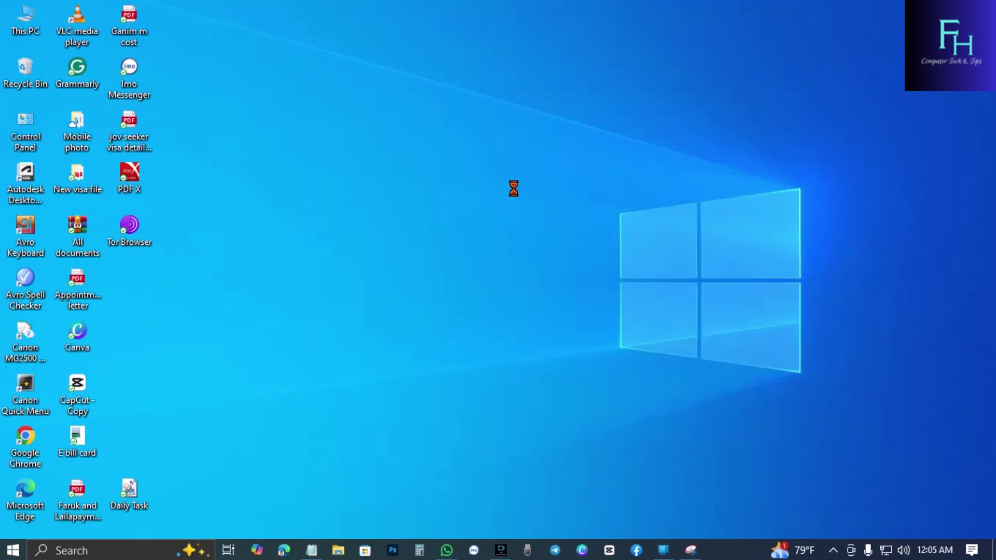
left_click(529, 210)
right_click(472, 158)
left_click(531, 201)
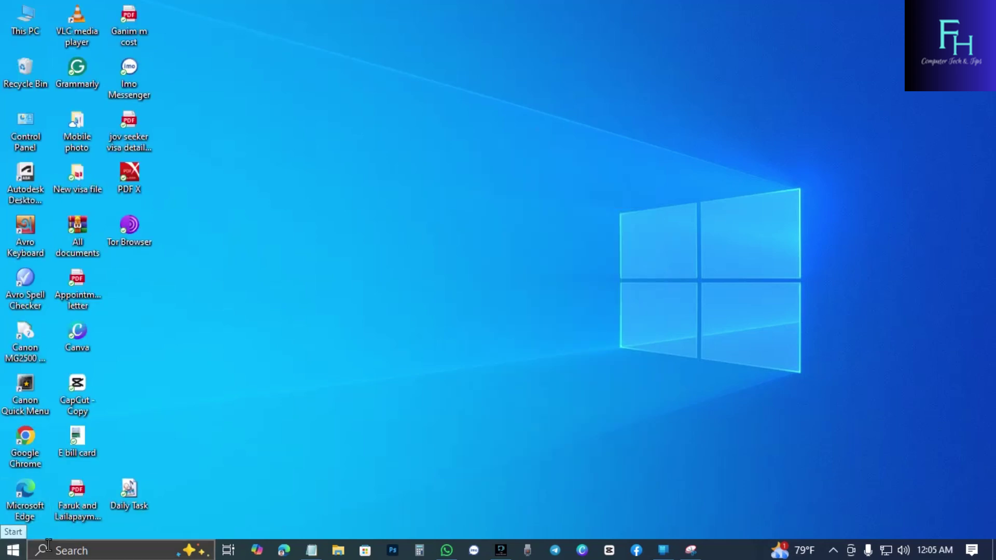
Search Windows for "cmd" to open Command Prompt as administrator.
double_click(122, 514)
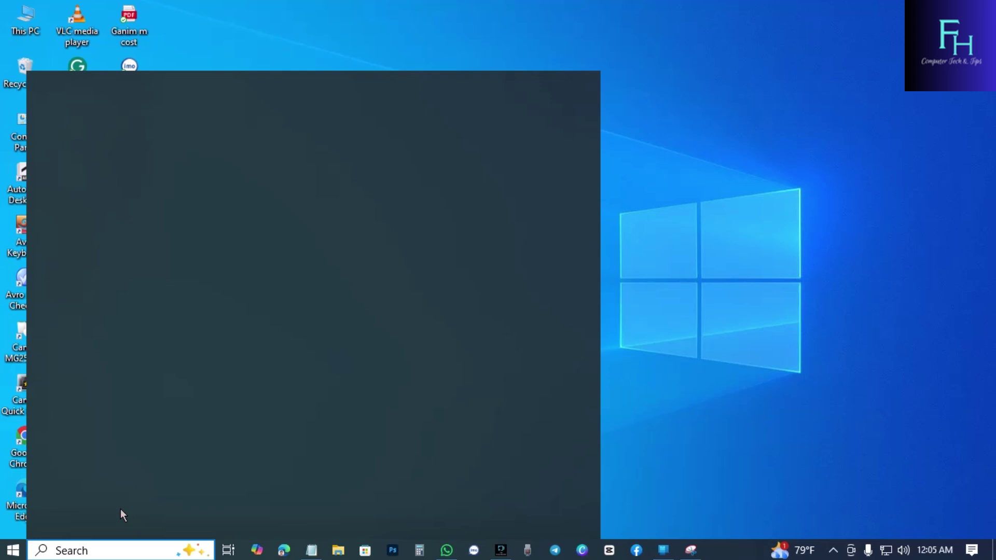
type("cm")
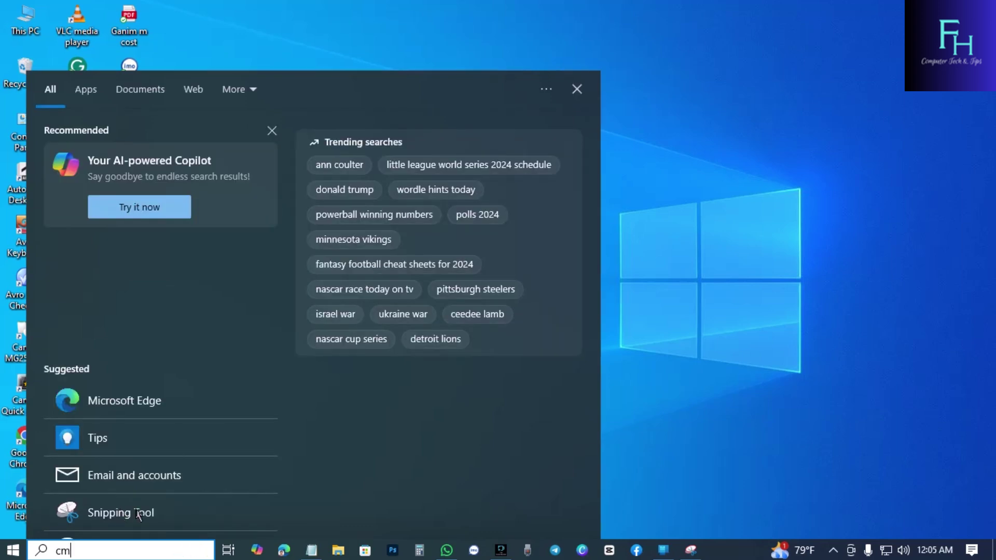
type("d")
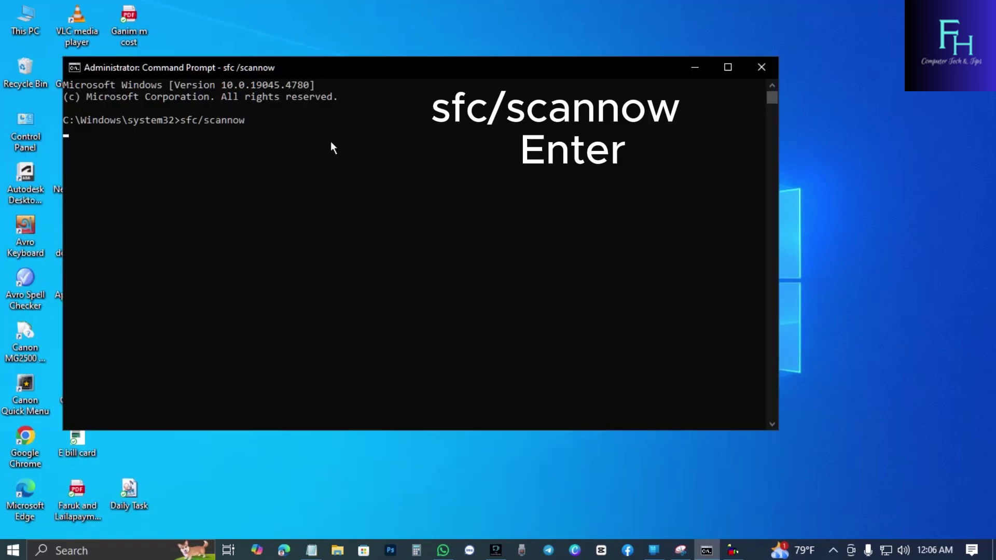